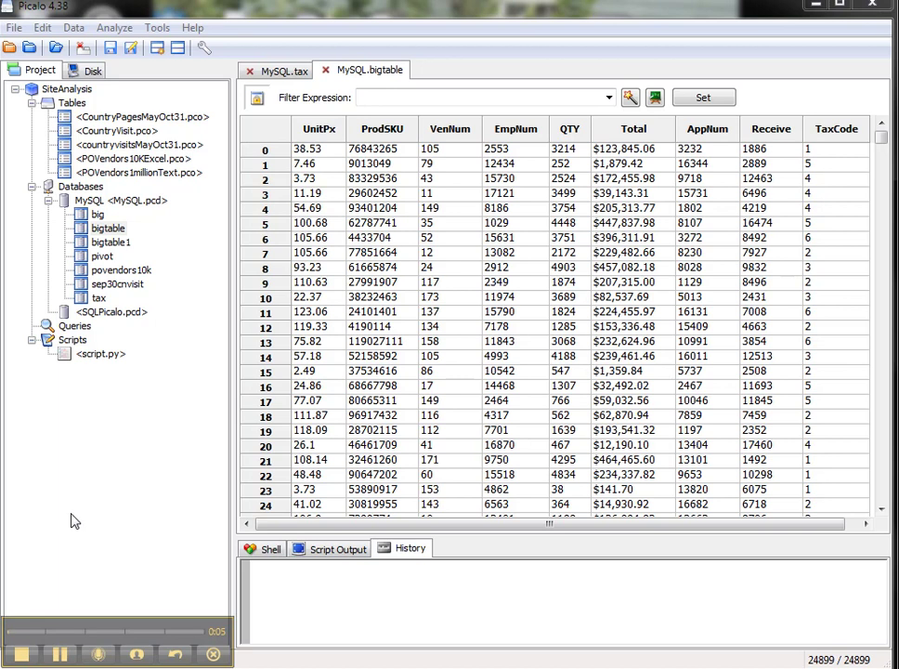
Step: Inspect bigtable's TaxCode column and the tax table's codes before joining
{"action": "left_click", "coordinate": [97, 233]}
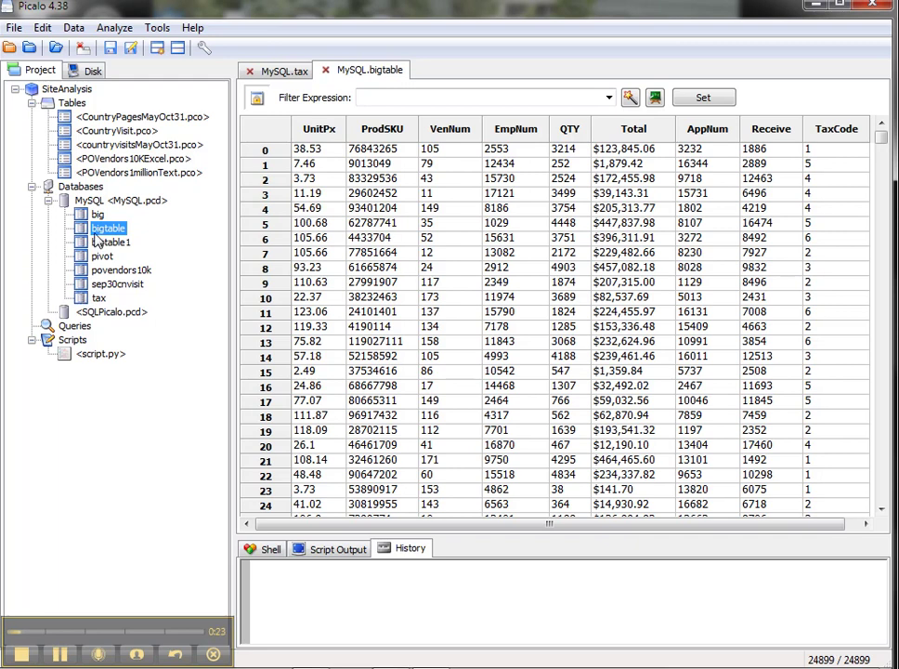
{"action": "left_click", "coordinate": [860, 129]}
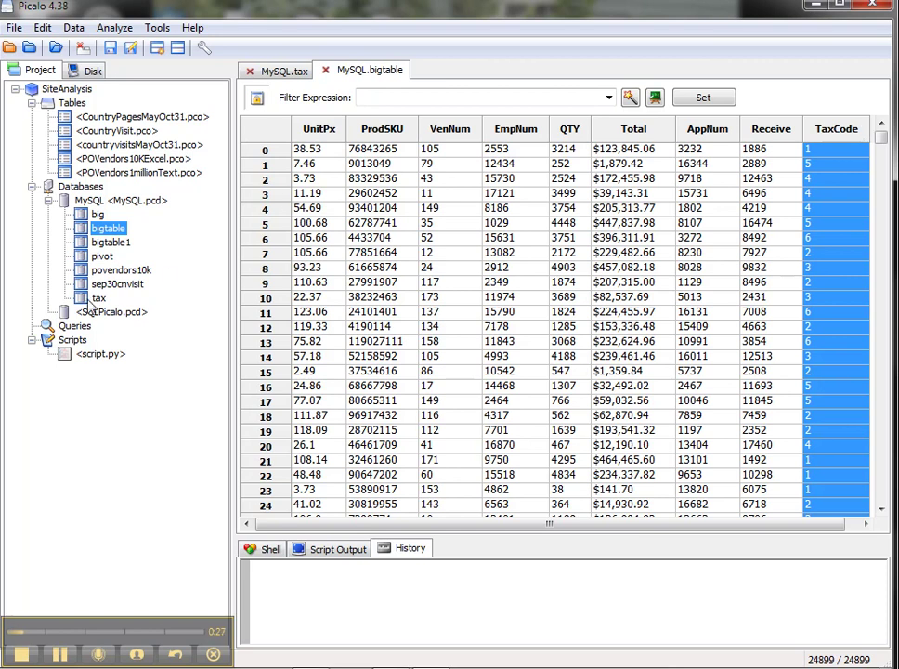
{"action": "left_click", "coordinate": [94, 299]}
{"action": "double_click", "coordinate": [97, 298]}
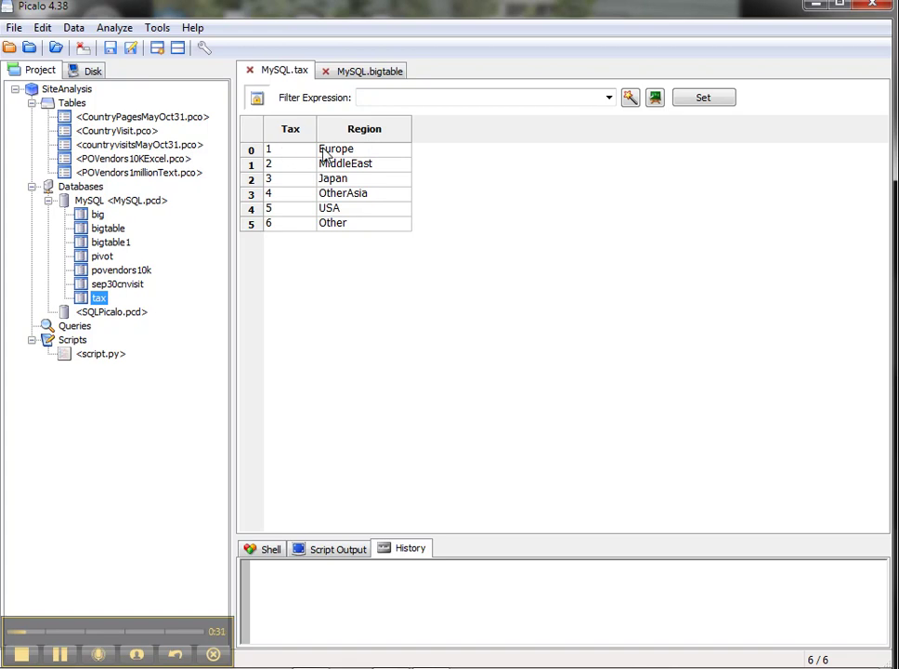
{"action": "left_click", "coordinate": [109, 228]}
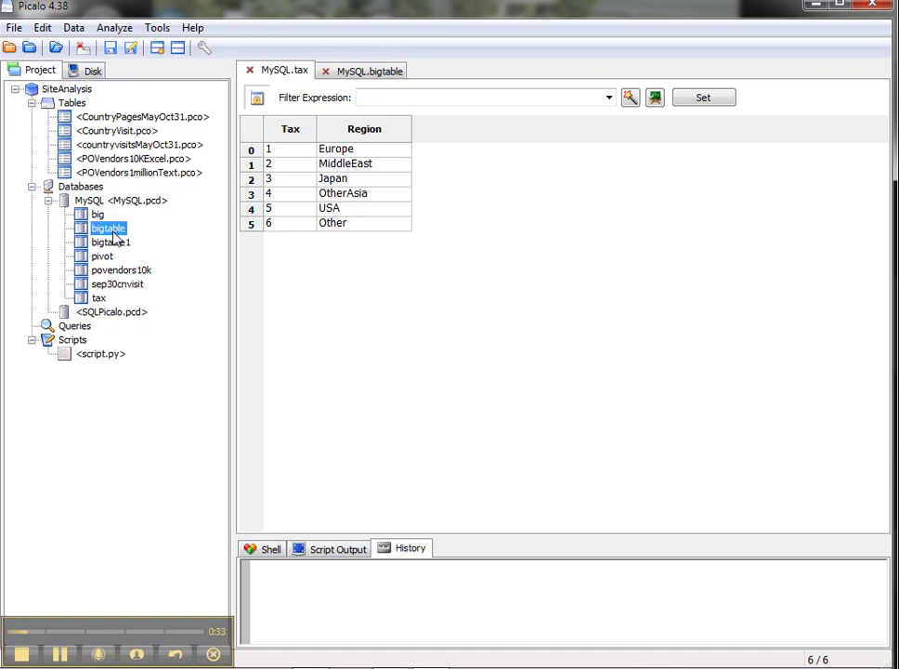
{"action": "double_click", "coordinate": [110, 231]}
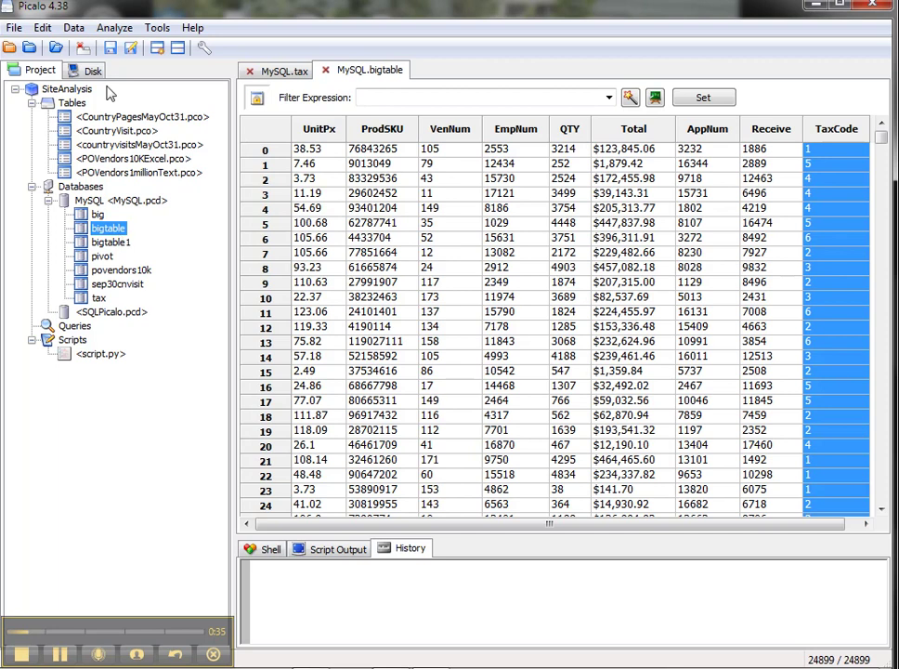
Step: Join bigtable by value with MySQL.tax, matching TaxCode to Tax, into a table named JoinTC
{"action": "left_click", "coordinate": [74, 30]}
{"action": "mouse_move", "coordinate": [185, 67]}
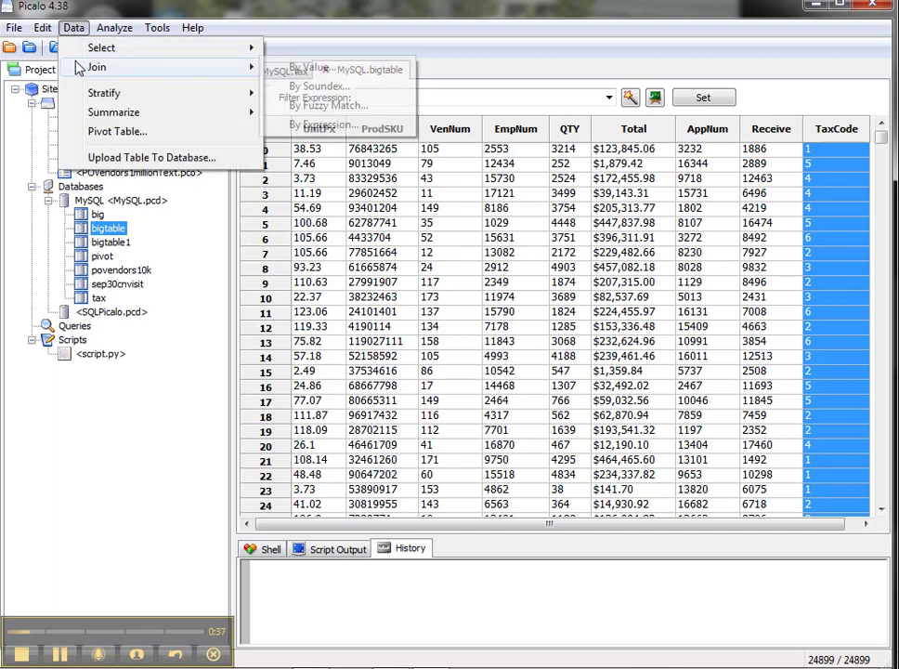
{"action": "left_click", "coordinate": [306, 67]}
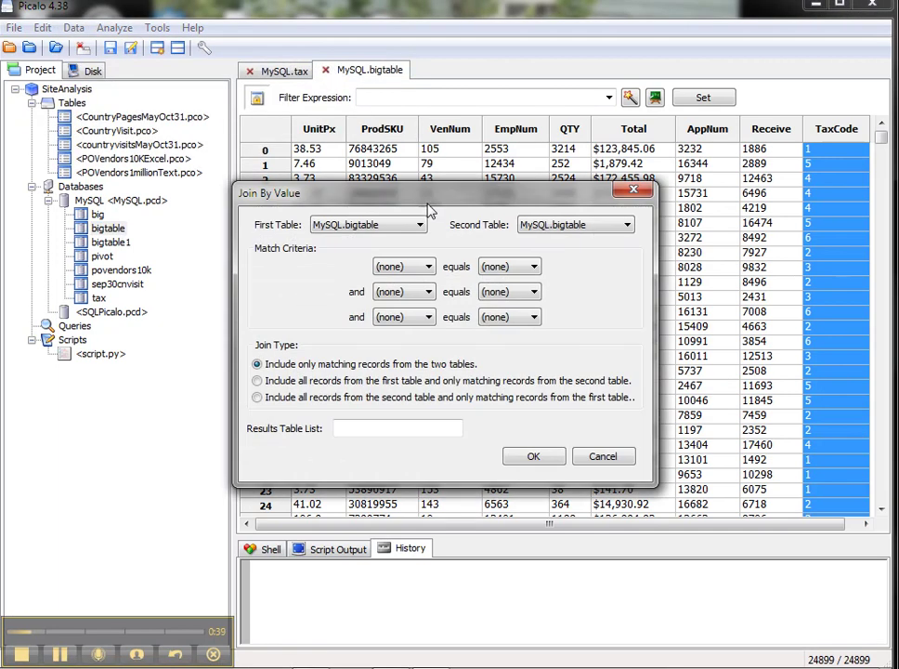
{"action": "left_click", "coordinate": [576, 225]}
{"action": "left_click", "coordinate": [571, 312]}
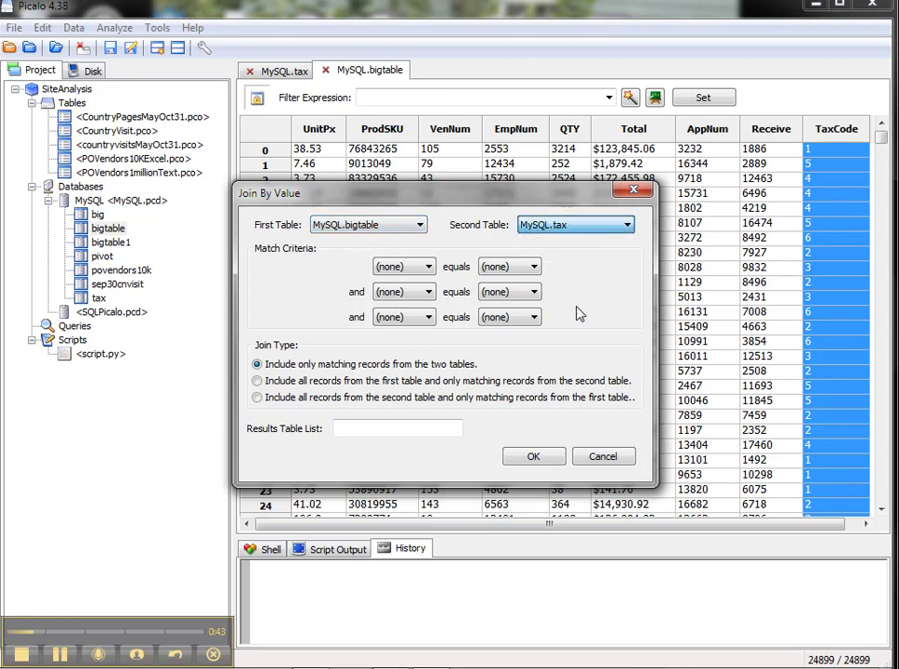
{"action": "left_click", "coordinate": [425, 268]}
{"action": "left_click", "coordinate": [396, 381]}
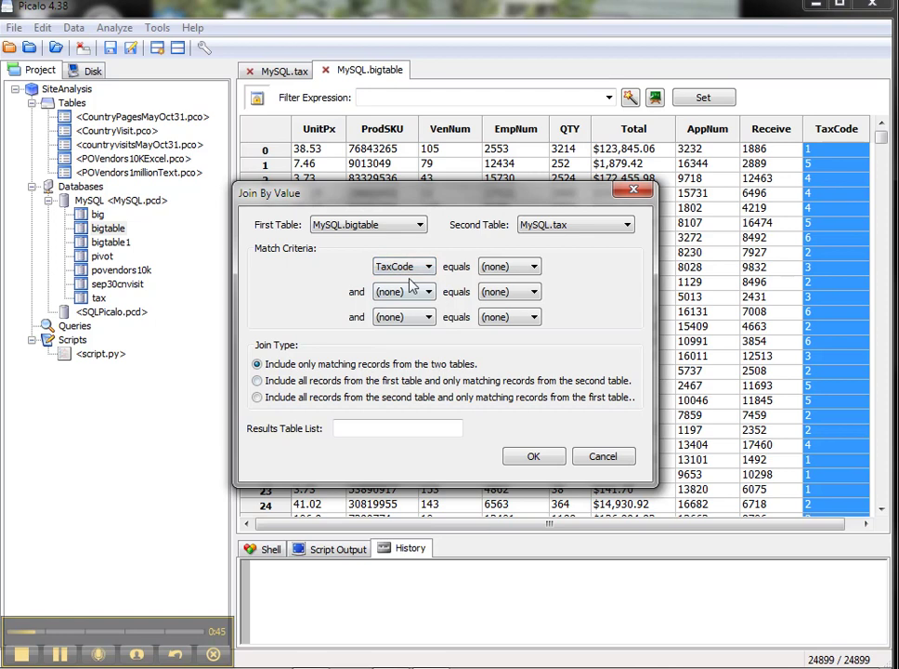
{"action": "left_click", "coordinate": [532, 270]}
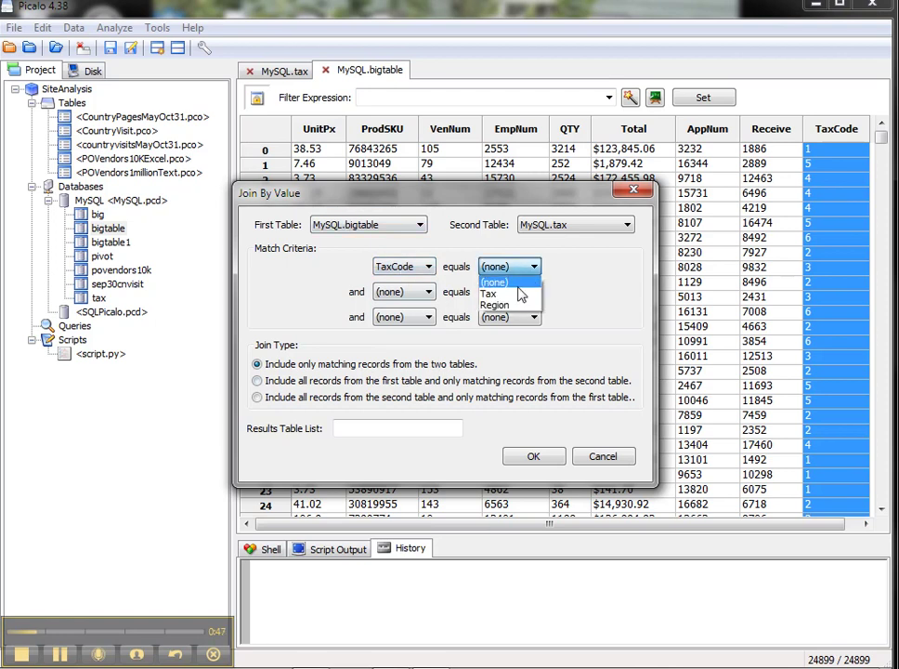
{"action": "left_click", "coordinate": [520, 294]}
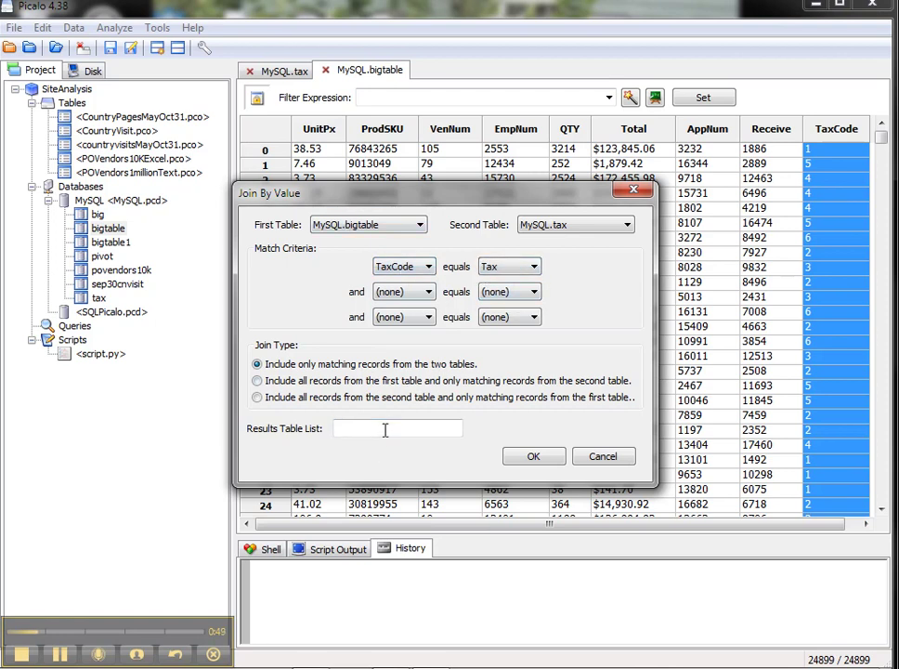
{"action": "left_click", "coordinate": [385, 430]}
{"action": "type", "text": "JoinTC"}
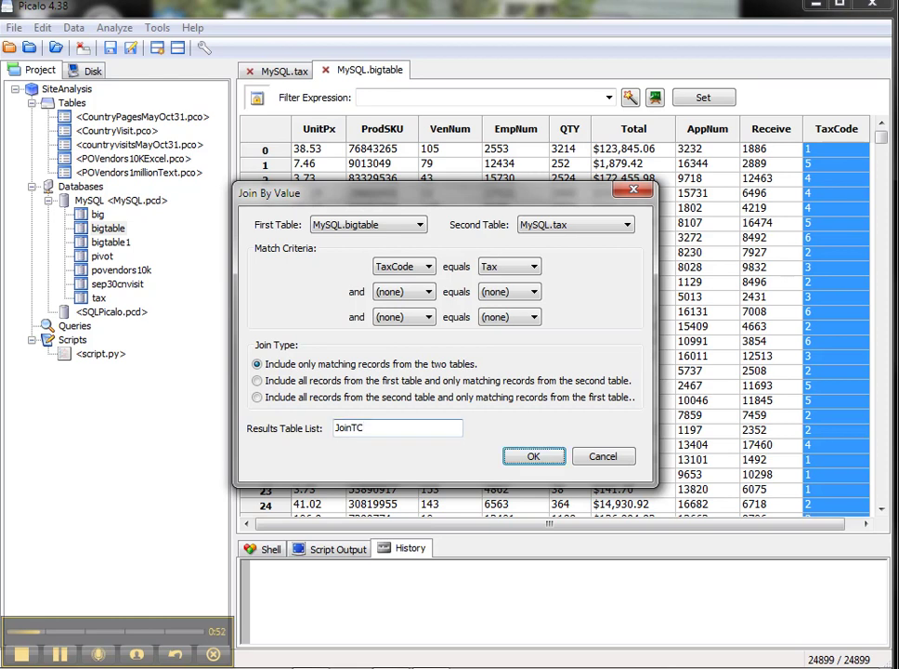
{"action": "left_click", "coordinate": [543, 457]}
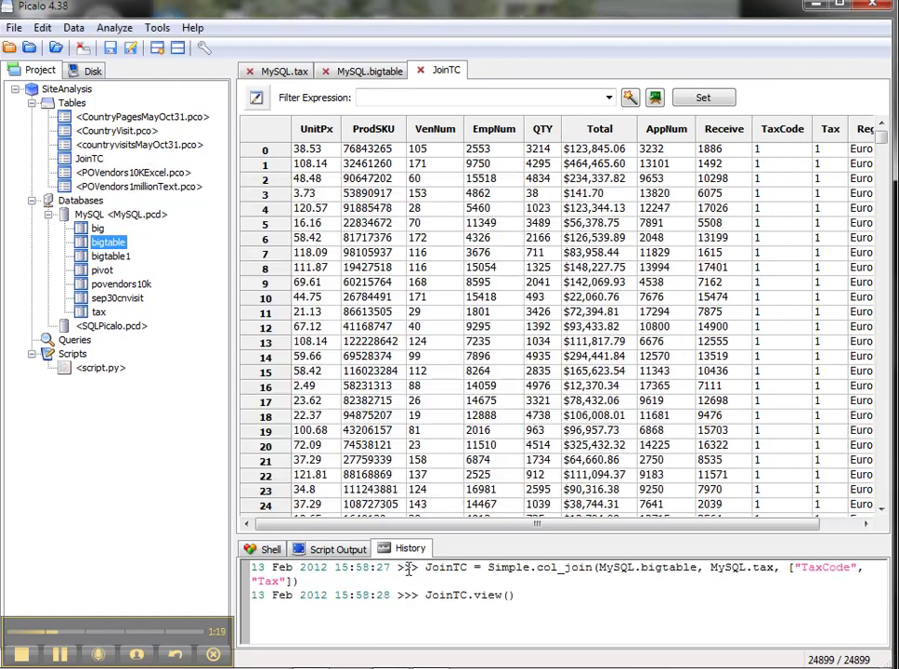
Step: Copy the JoinTC = Simple.col_join(...) command from the History panel
{"action": "left_click_drag", "start_coordinate": [424, 568], "coordinate": [425, 577]}
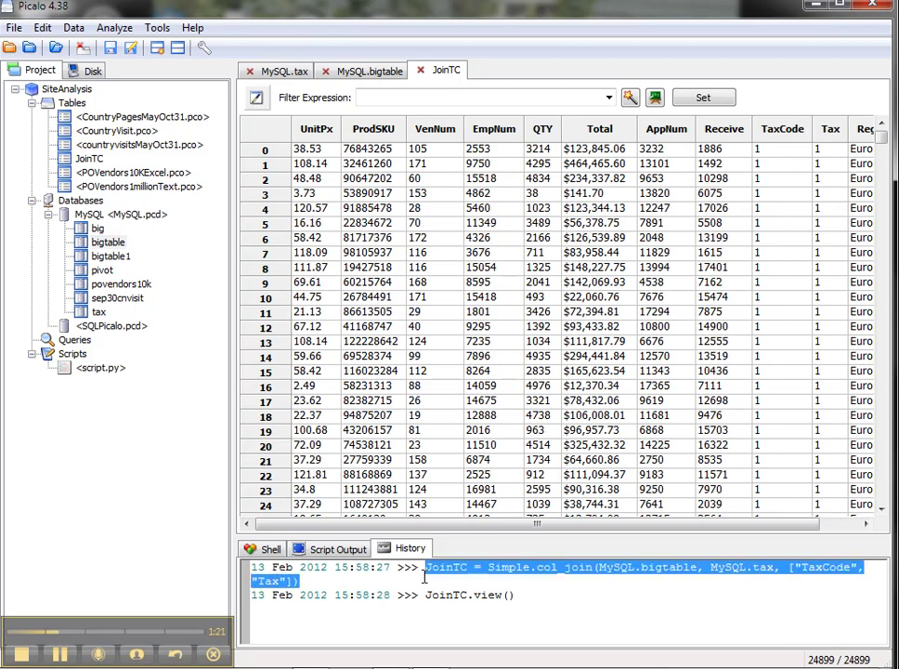
{"action": "right_click", "coordinate": [484, 572]}
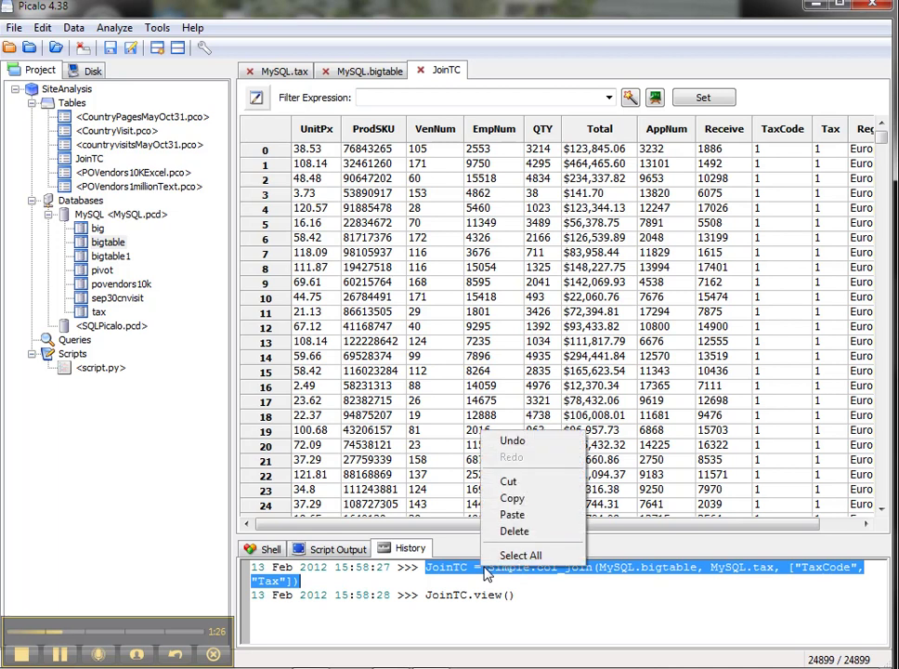
{"action": "left_click", "coordinate": [513, 499]}
Step: Paste the join command into a new script, followed by a blank line
{"action": "left_click", "coordinate": [13, 25]}
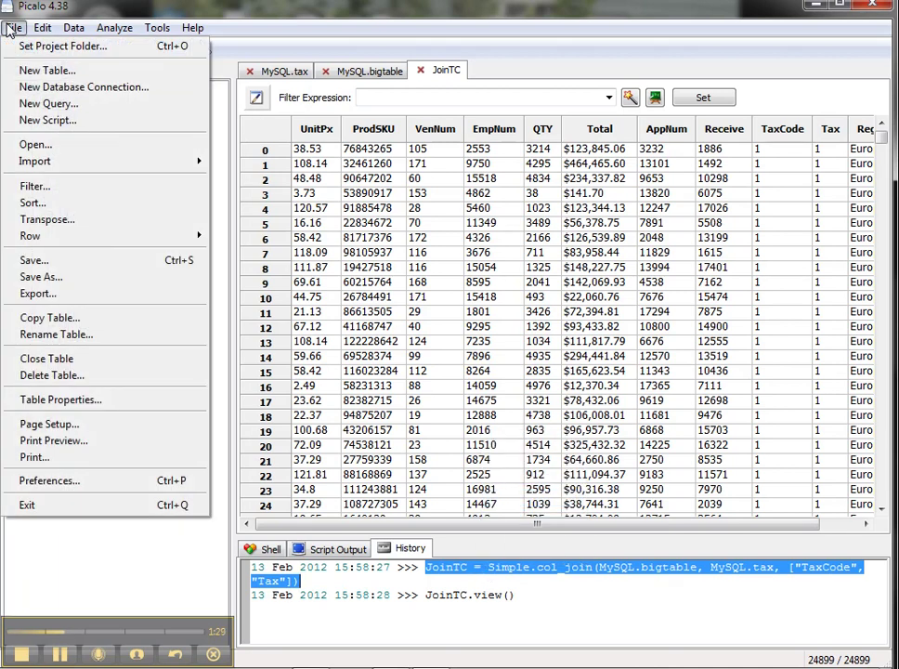
{"action": "left_click", "coordinate": [46, 118]}
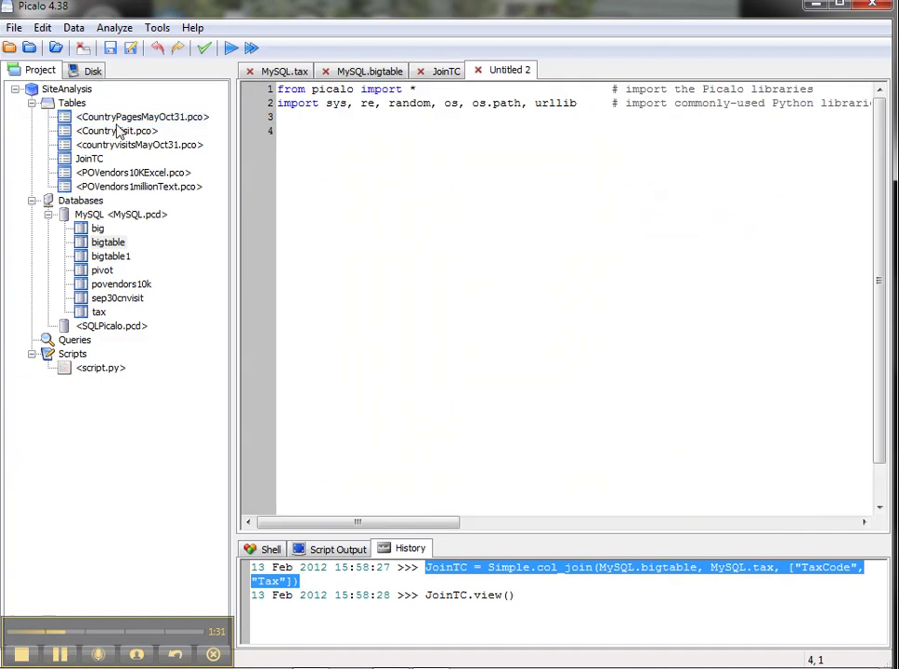
{"action": "right_click", "coordinate": [296, 117]}
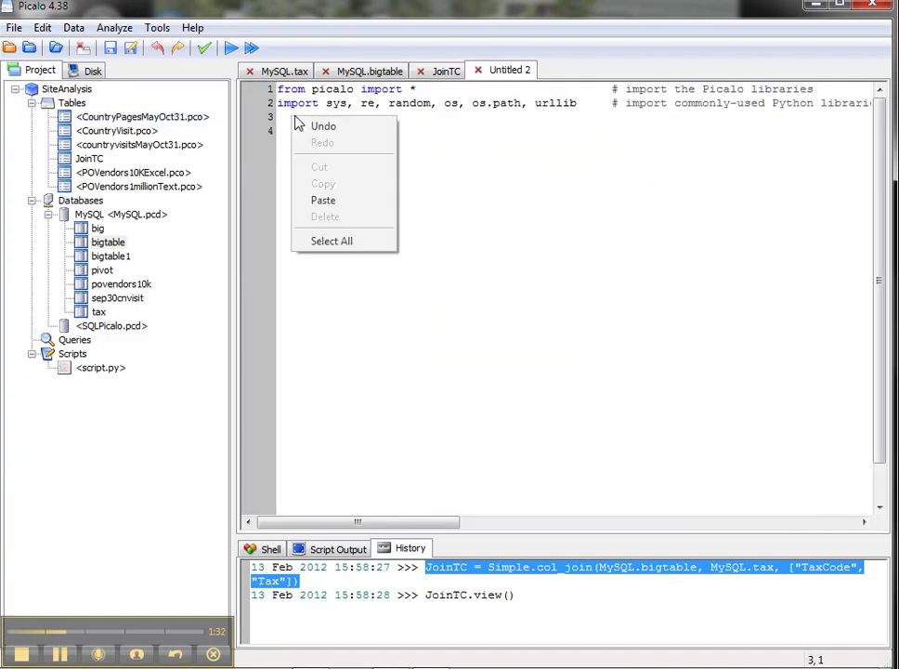
{"action": "left_click", "coordinate": [338, 202]}
{"action": "key", "text": "Return"}
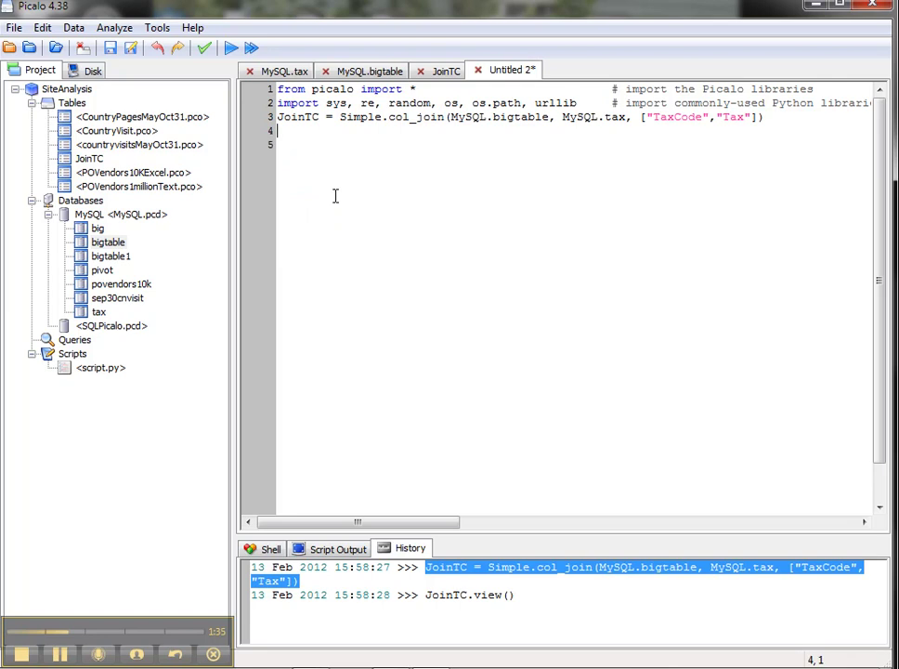
Step: Save the new script as NewScript.py
{"action": "left_click", "coordinate": [17, 28]}
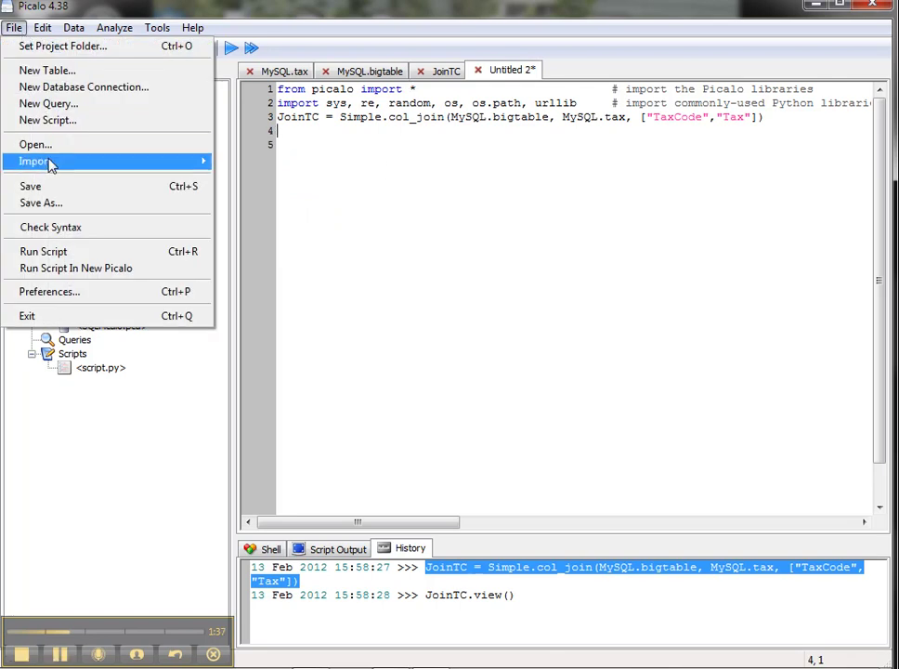
{"action": "left_click", "coordinate": [41, 202]}
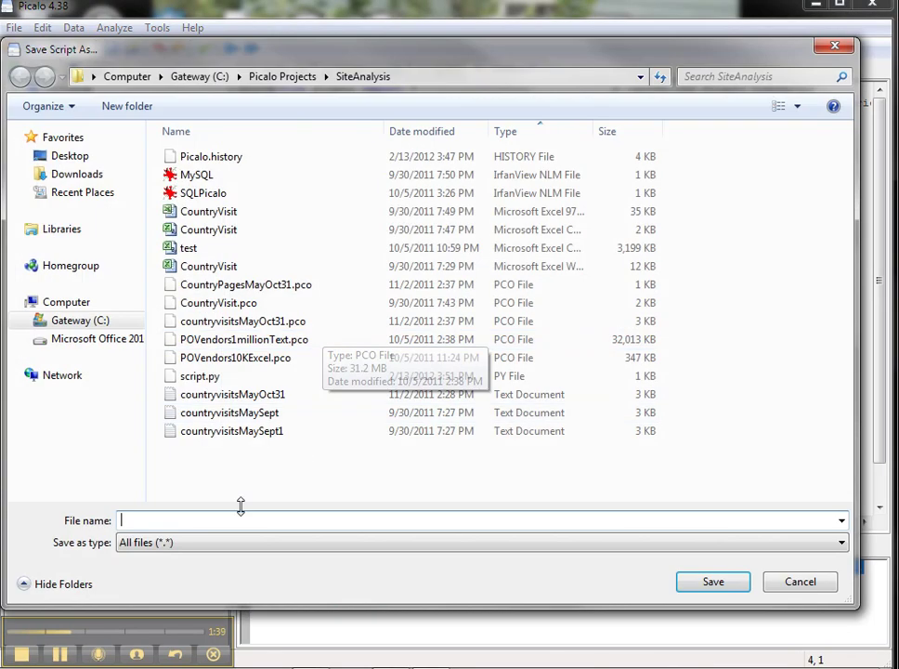
{"action": "type", "text": "New"}
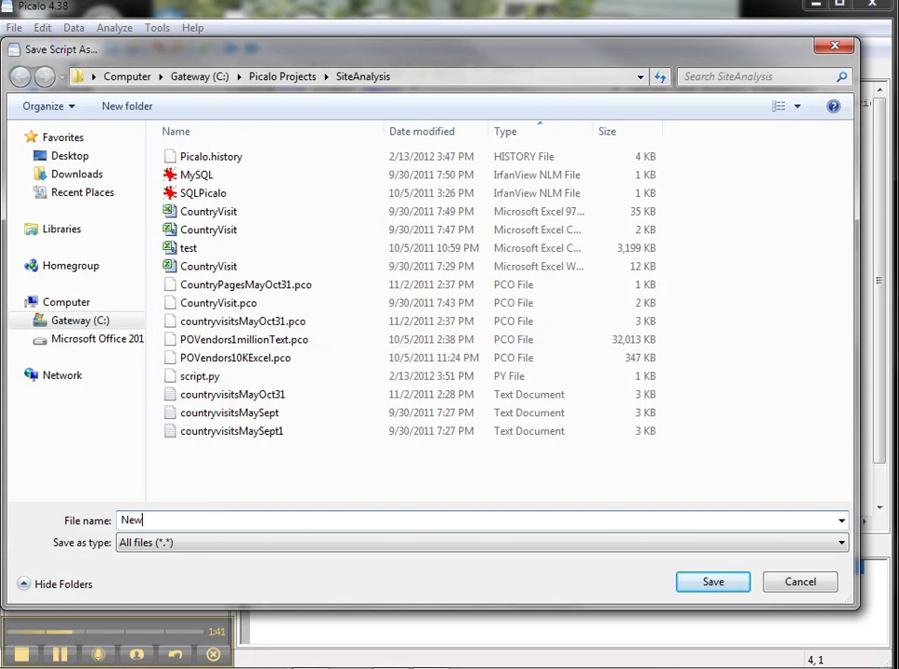
{"action": "type", "text": "Script"}
{"action": "left_click", "coordinate": [688, 578]}
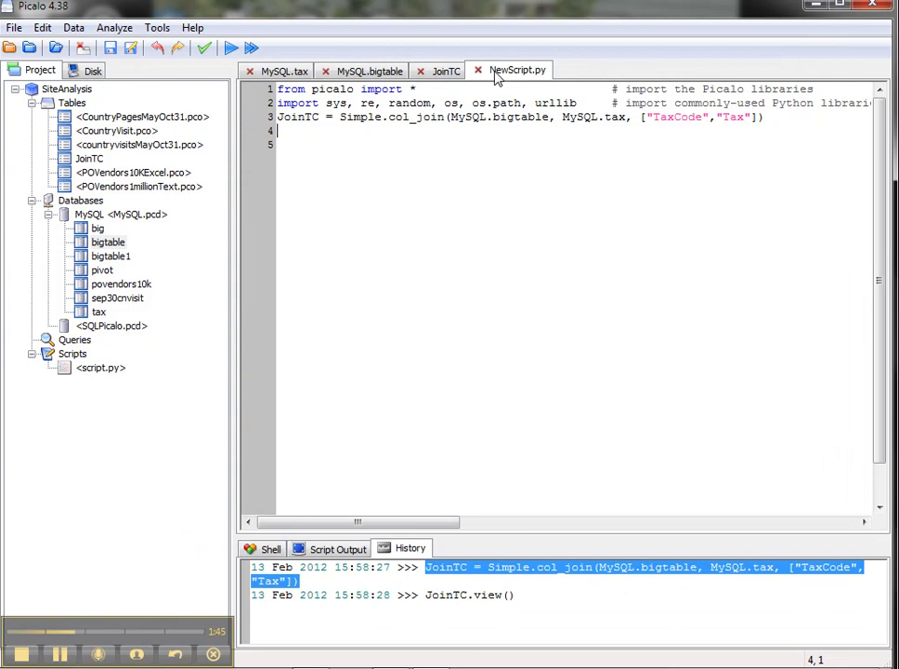
{"action": "left_click", "coordinate": [444, 72]}
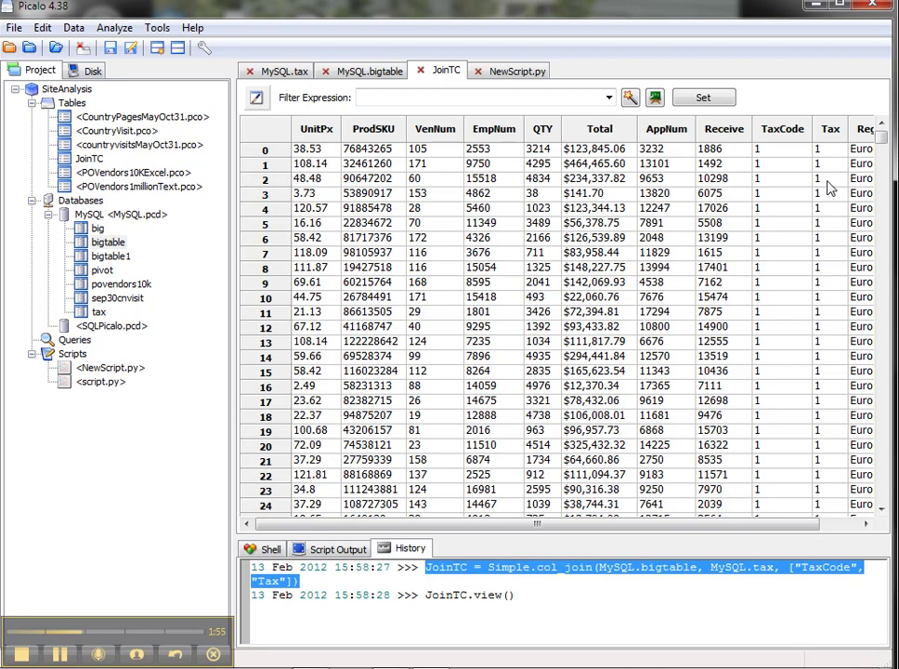
Step: Start a Select By Expression on JoinTC and open the Expression Builder
{"action": "left_click", "coordinate": [112, 28]}
{"action": "mouse_move", "coordinate": [73, 28]}
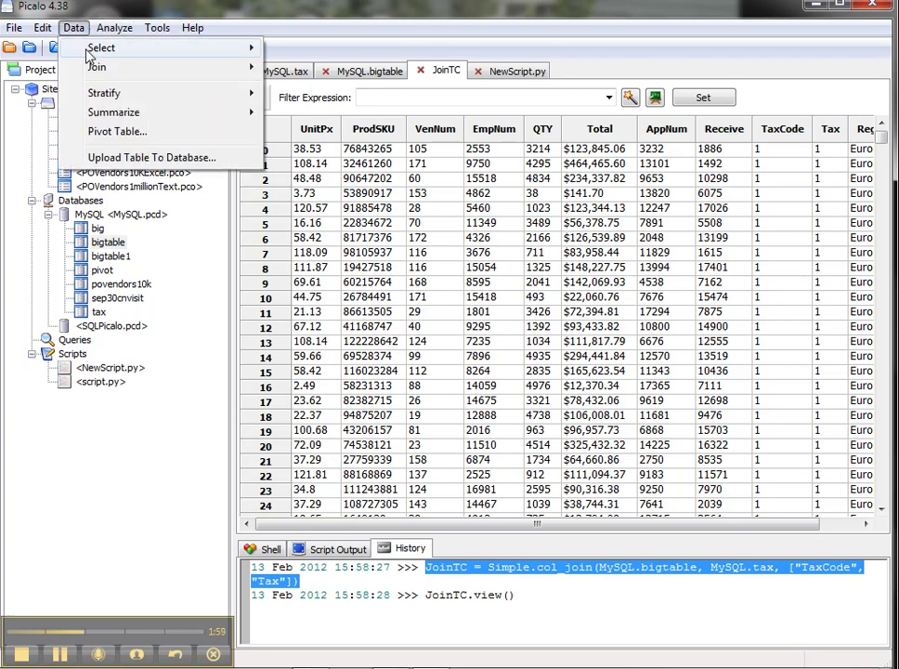
{"action": "mouse_move", "coordinate": [90, 52]}
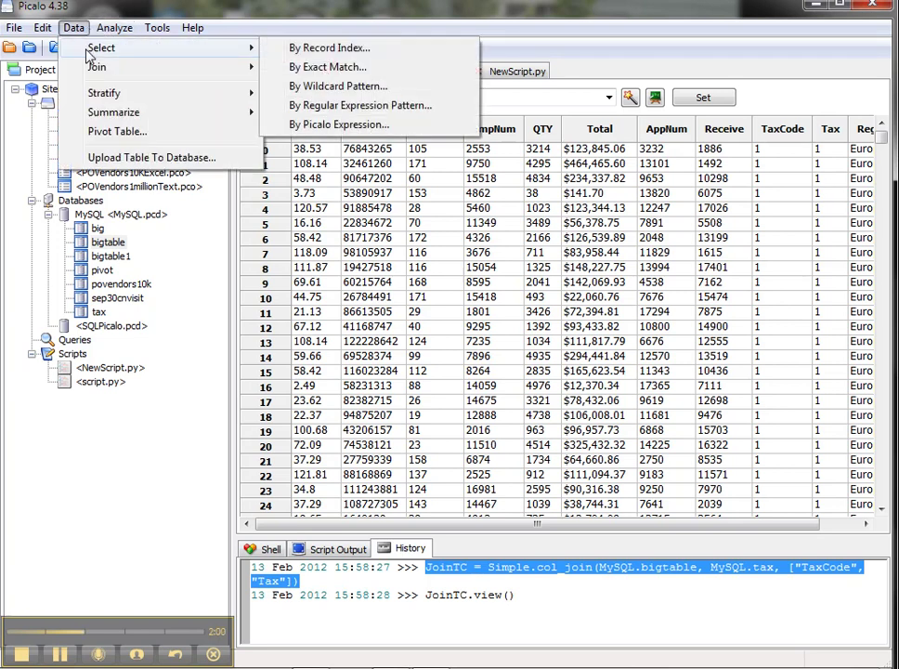
{"action": "left_click", "coordinate": [332, 126]}
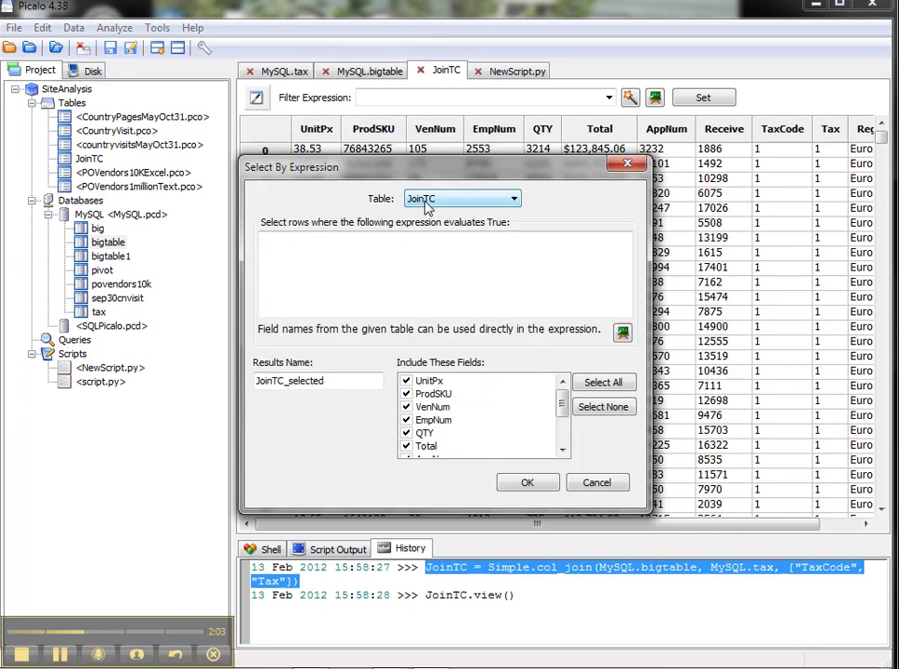
{"action": "left_click", "coordinate": [622, 334]}
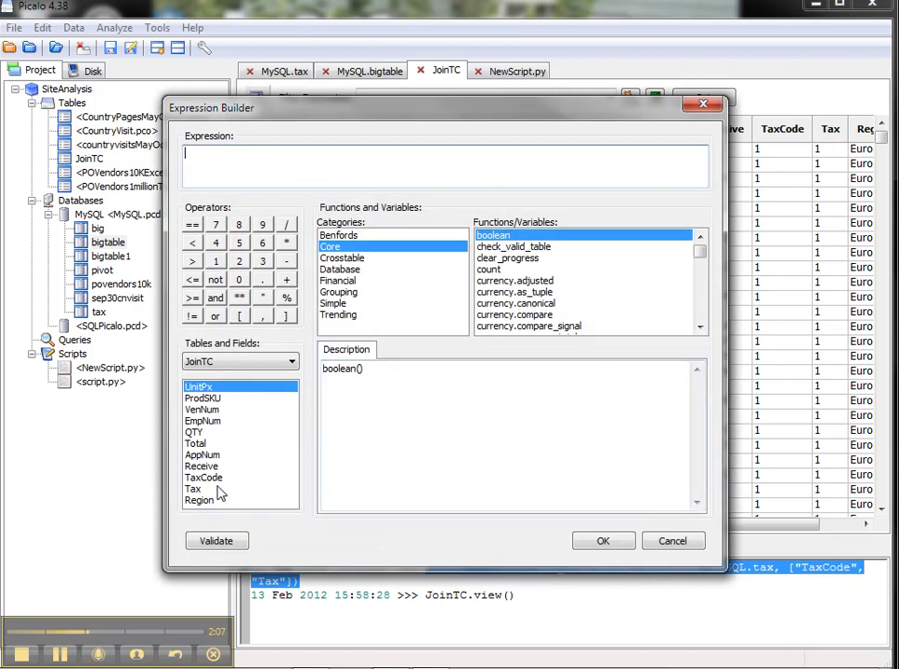
Step: Build and validate Tax=='3' or Tax >='5', then run the selection into JoinTC_selected
{"action": "double_click", "coordinate": [200, 489]}
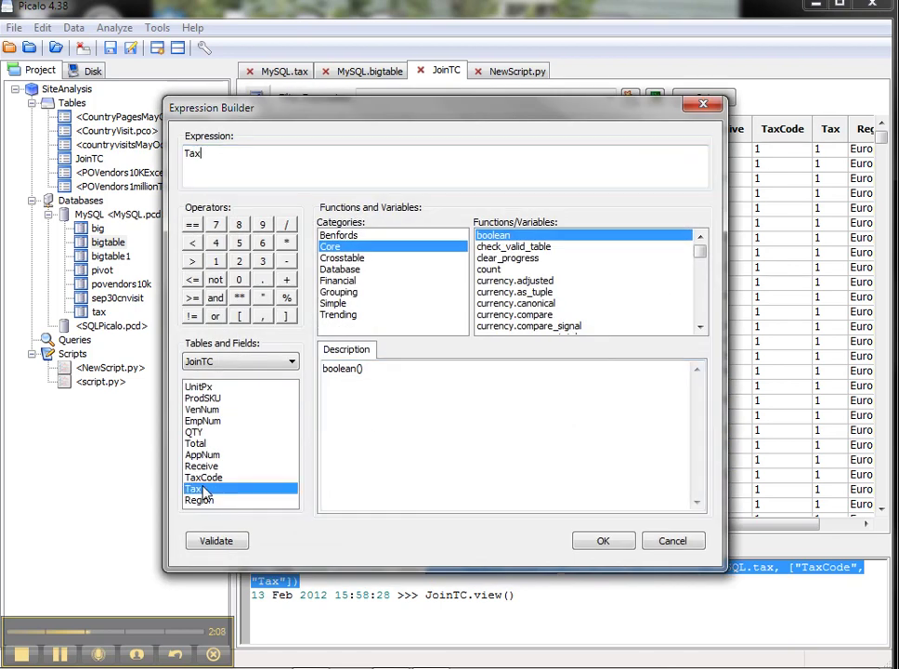
{"action": "left_click", "coordinate": [191, 226]}
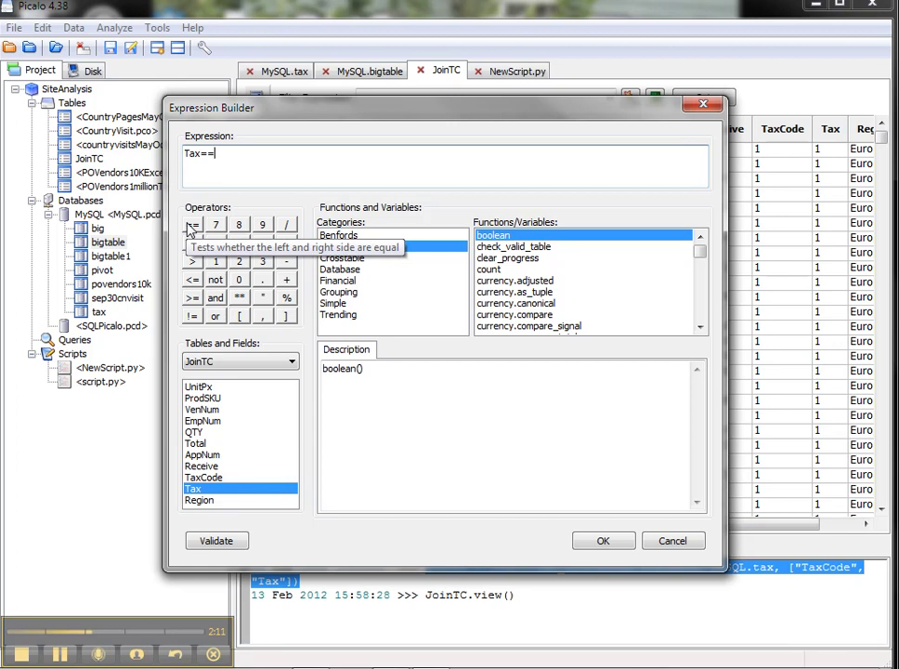
{"action": "type", "text": "'3'"}
{"action": "left_click", "coordinate": [215, 316]}
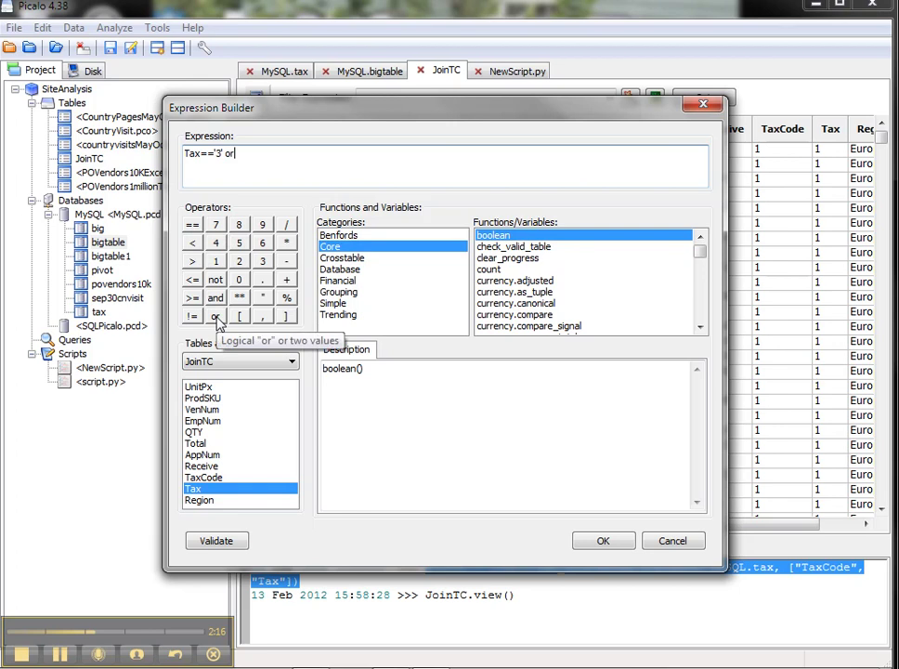
{"action": "double_click", "coordinate": [232, 490]}
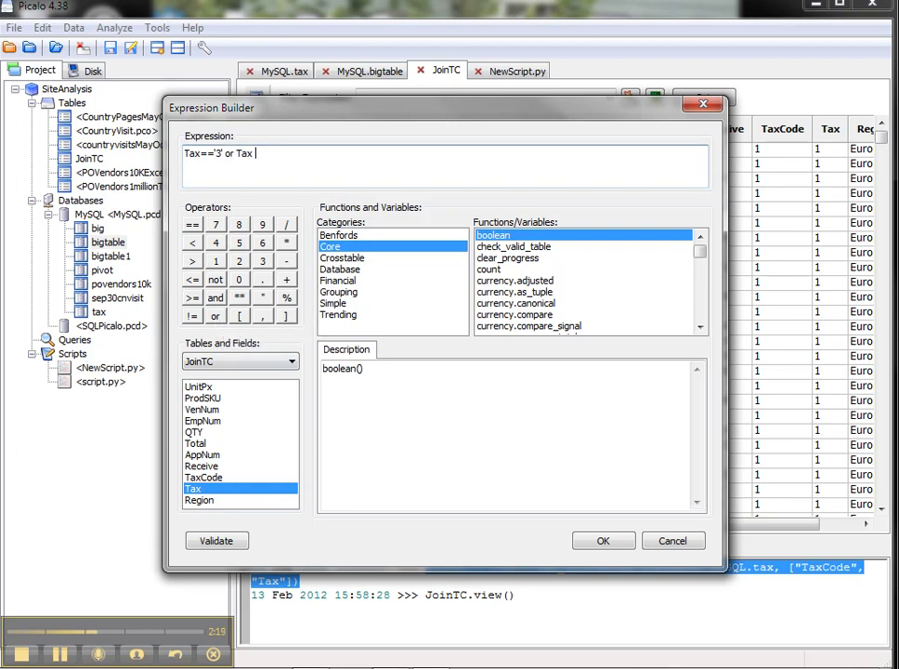
{"action": "left_click", "coordinate": [193, 297]}
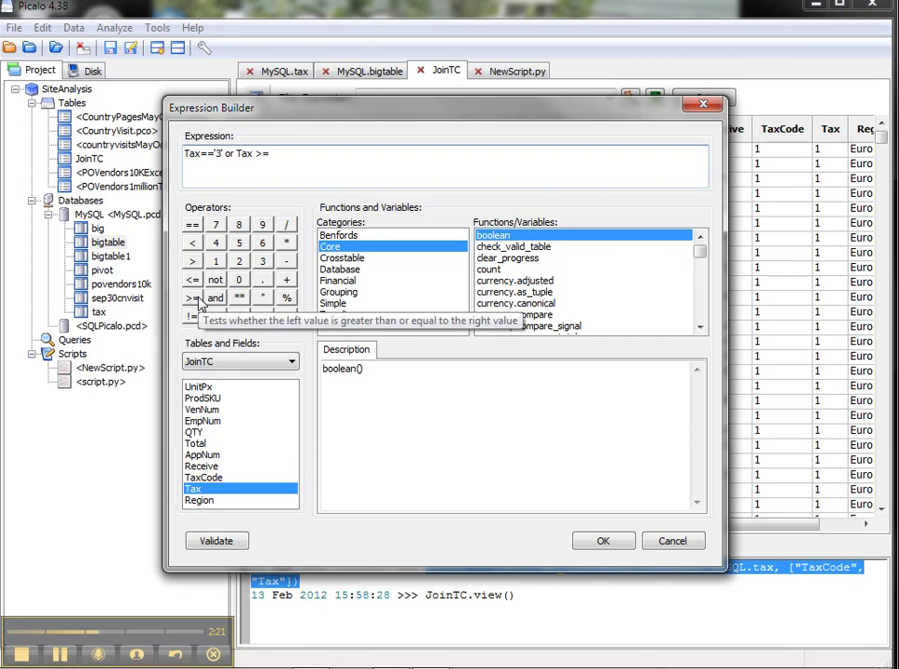
{"action": "type", "text": "'5"}
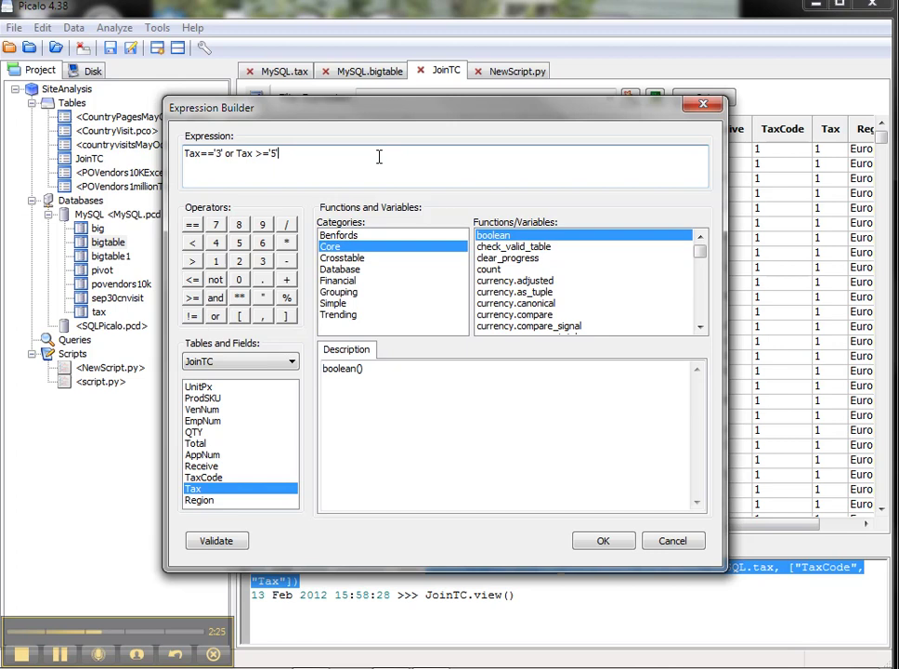
{"action": "left_click", "coordinate": [228, 549]}
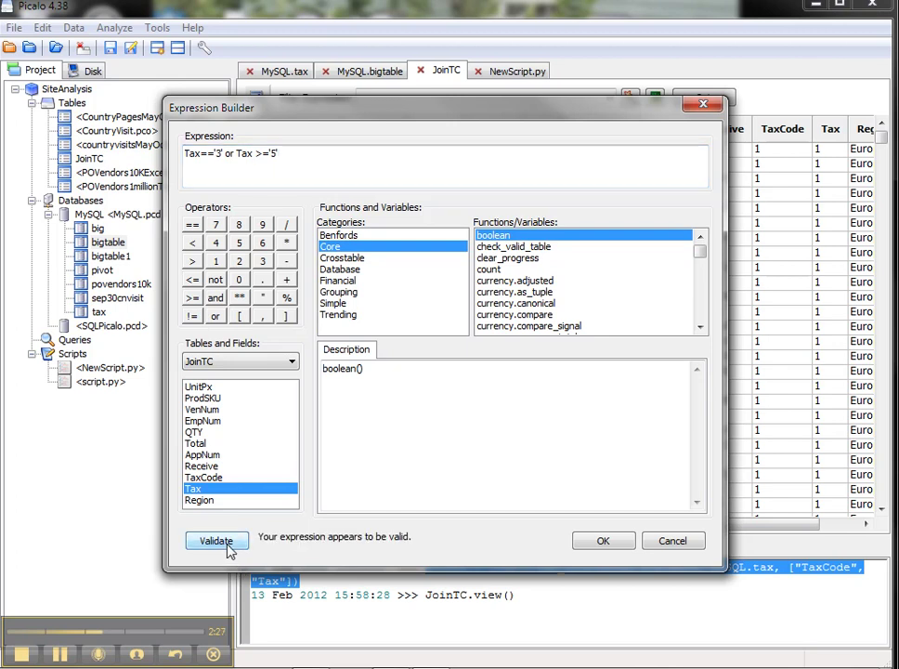
{"action": "left_click", "coordinate": [580, 544]}
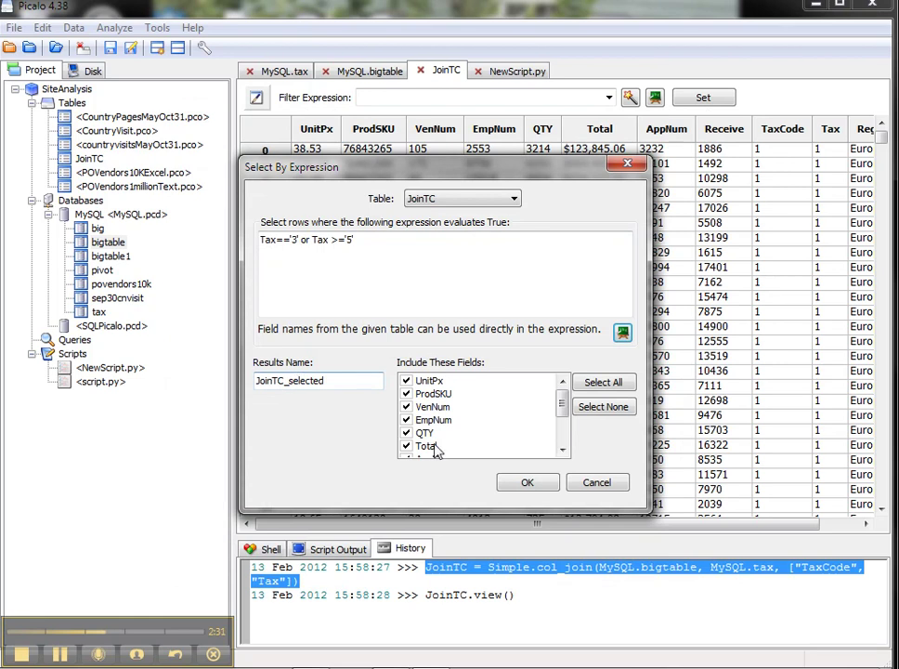
{"action": "left_click", "coordinate": [526, 484]}
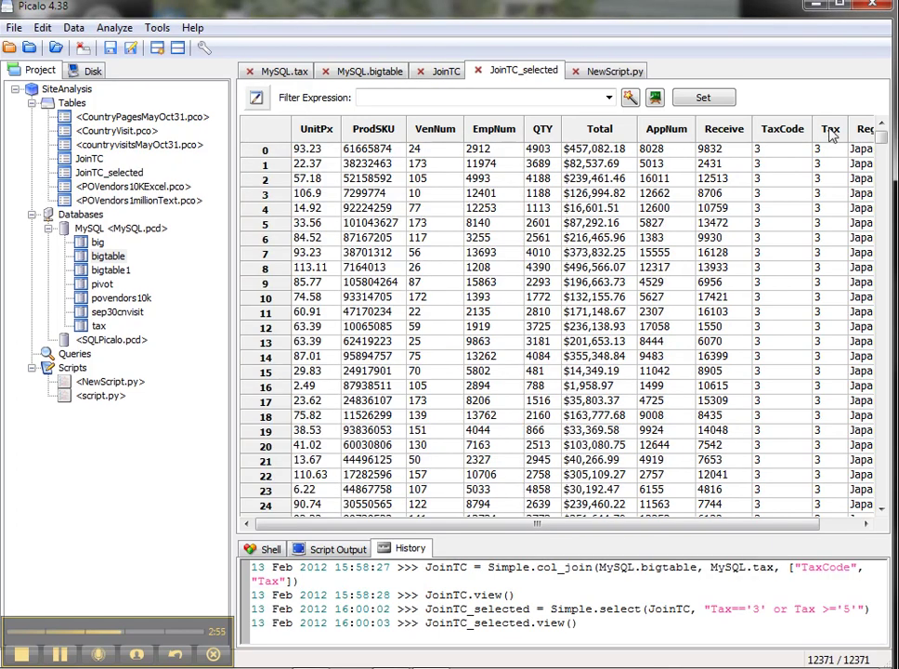
Step: Select the Tax column in the newly opened JoinTC_selected table
{"action": "left_click", "coordinate": [831, 130]}
Step: Sort JoinTC_selected by Tax descending and mark the Simple.select line in History
{"action": "right_click", "coordinate": [832, 133]}
{"action": "left_click", "coordinate": [831, 160]}
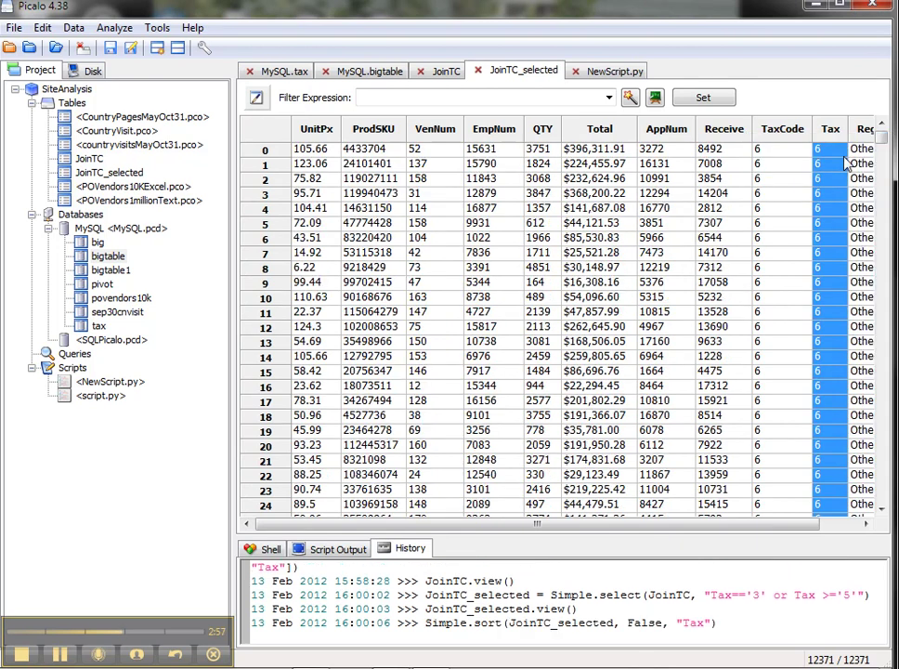
{"action": "mouse_move", "coordinate": [882, 144]}
{"action": "left_mouse_down"}
{"action": "mouse_move", "coordinate": [883, 270]}
{"action": "mouse_move", "coordinate": [882, 136]}
{"action": "left_mouse_up"}
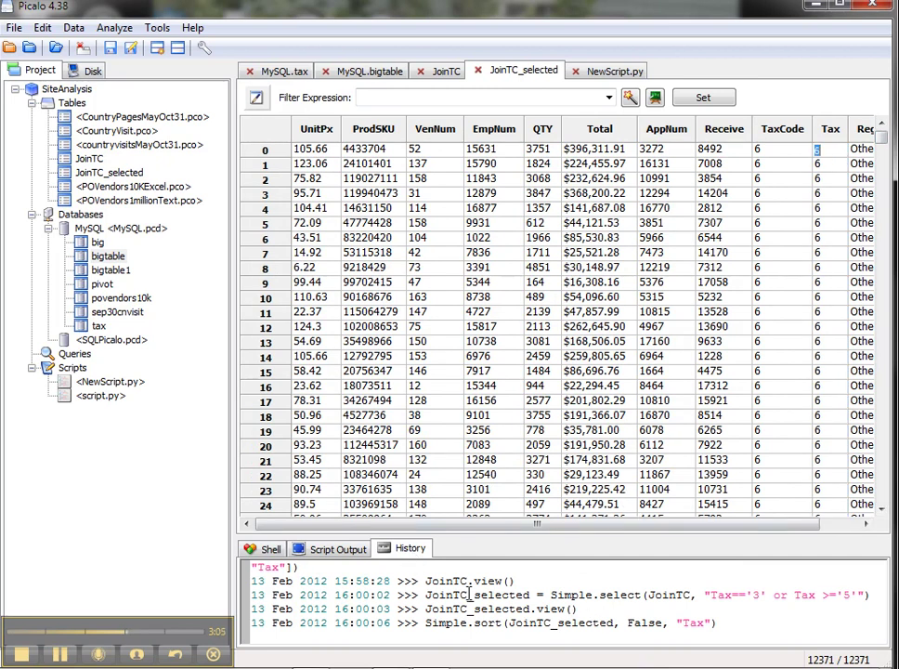
{"action": "left_click_drag", "start_coordinate": [426, 594], "coordinate": [874, 601]}
{"action": "key", "text": "ctrl+c"}
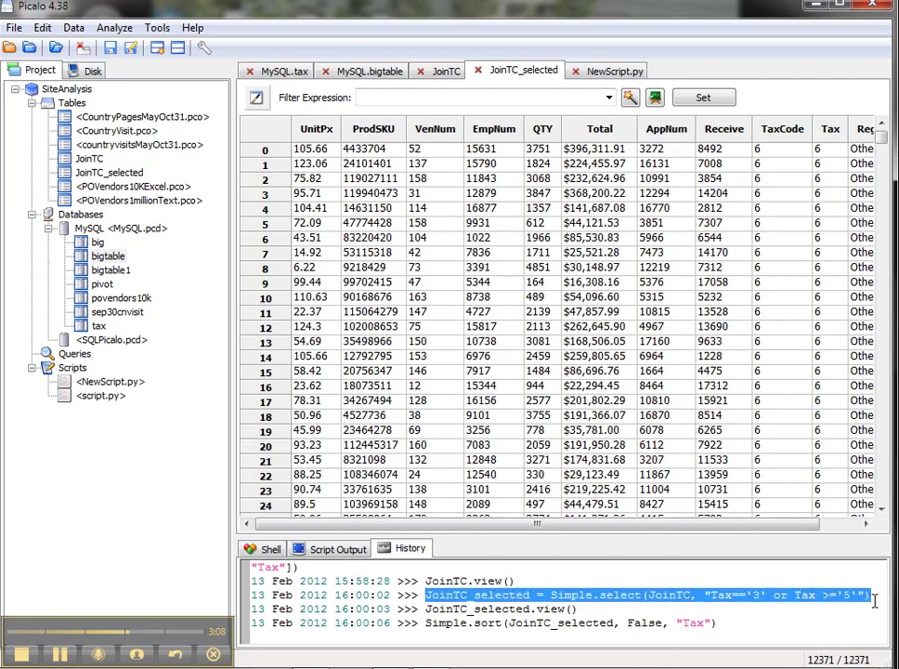
{"action": "right_click", "coordinate": [722, 584]}
Step: Paste the copied select command as line 4 of NewScript.py and save it
{"action": "left_click", "coordinate": [743, 524]}
{"action": "left_click", "coordinate": [599, 70]}
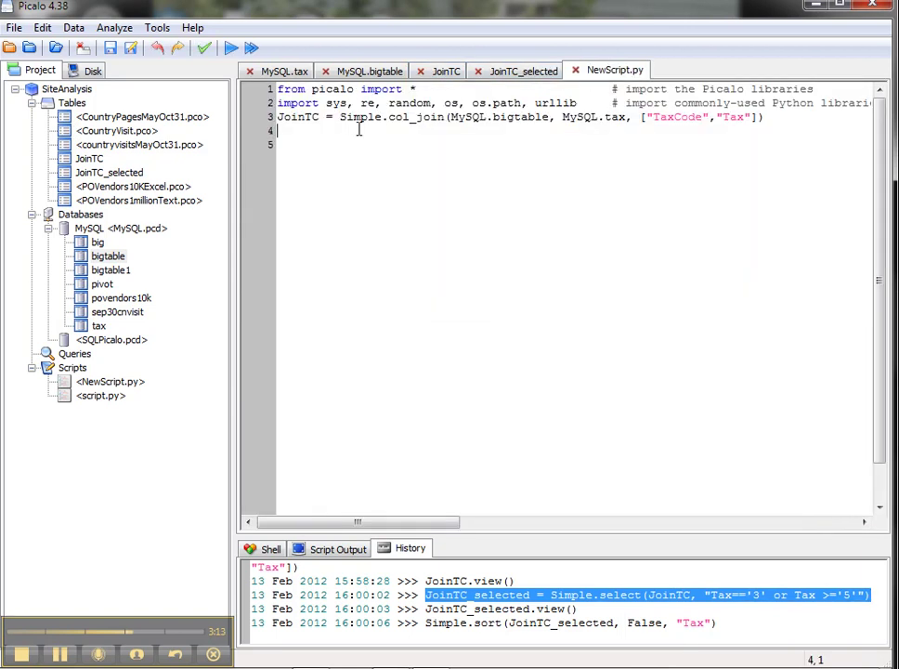
{"action": "right_click", "coordinate": [358, 131]}
{"action": "left_click", "coordinate": [395, 206]}
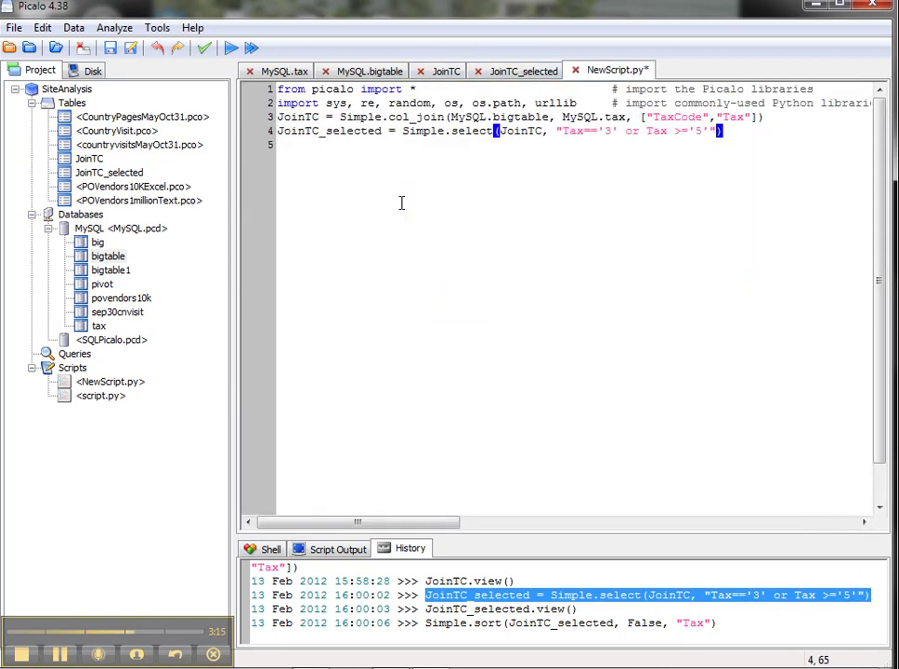
{"action": "key", "text": "ctrl+s"}
{"action": "left_click", "coordinate": [91, 175]}
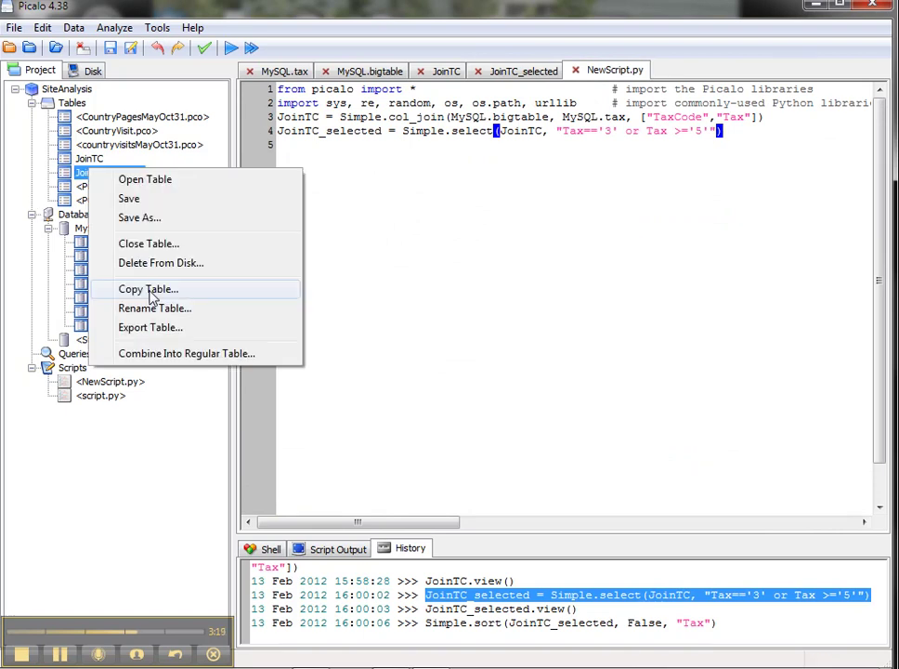
Step: Delete JoinTC_selected from disk without saving its changes
{"action": "left_click", "coordinate": [179, 264]}
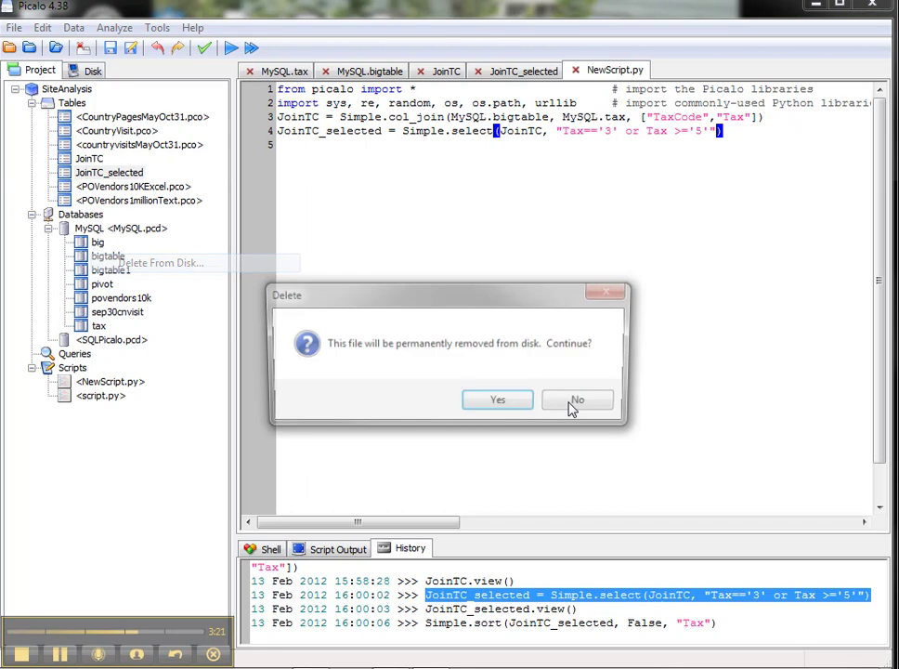
{"action": "left_click", "coordinate": [503, 402]}
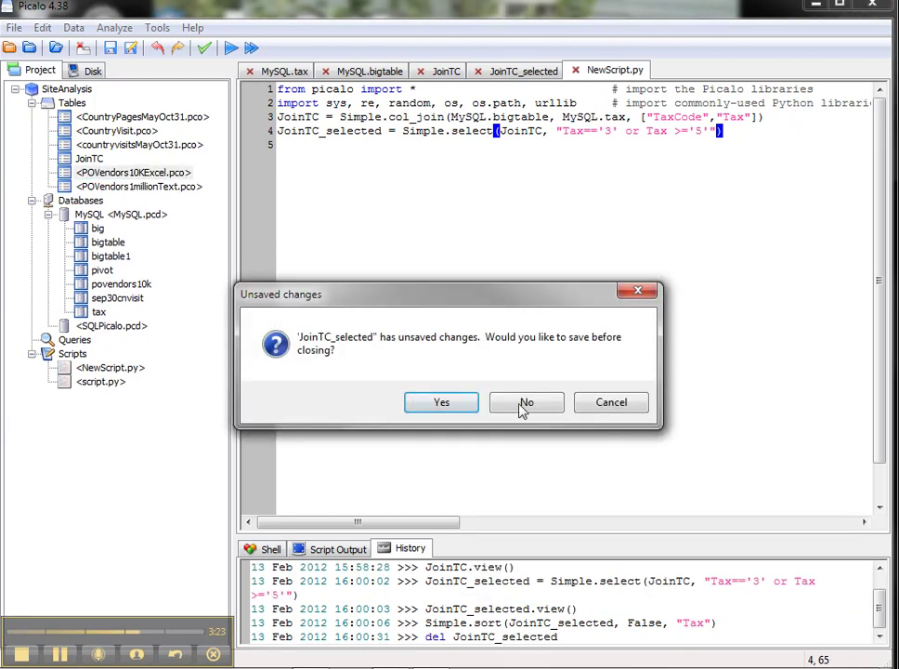
{"action": "left_click", "coordinate": [523, 406]}
Step: Delete the JoinTC table from disk as well, without saving changes
{"action": "right_click", "coordinate": [96, 159]}
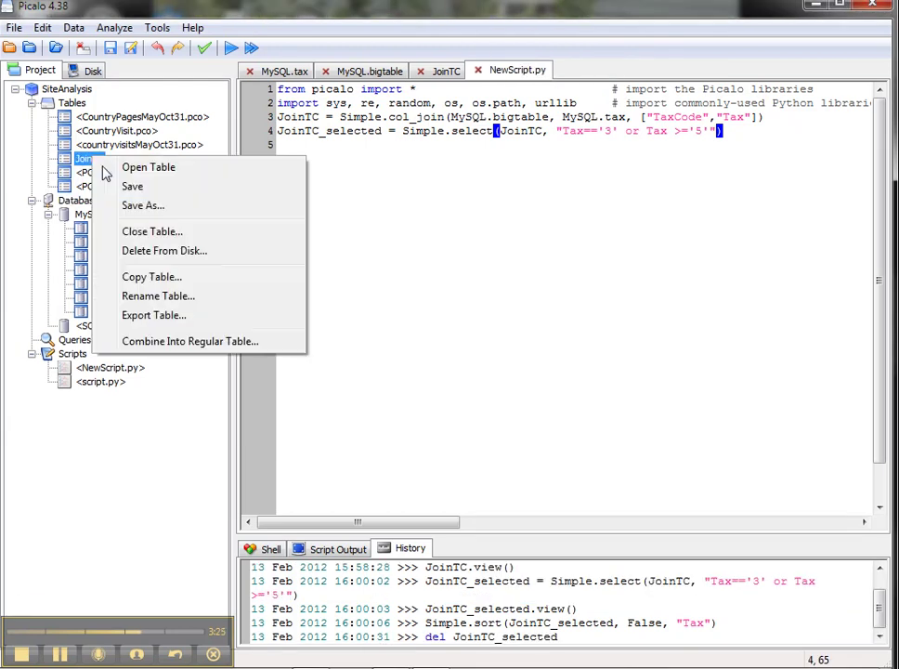
{"action": "left_click", "coordinate": [167, 251]}
{"action": "left_click", "coordinate": [586, 401]}
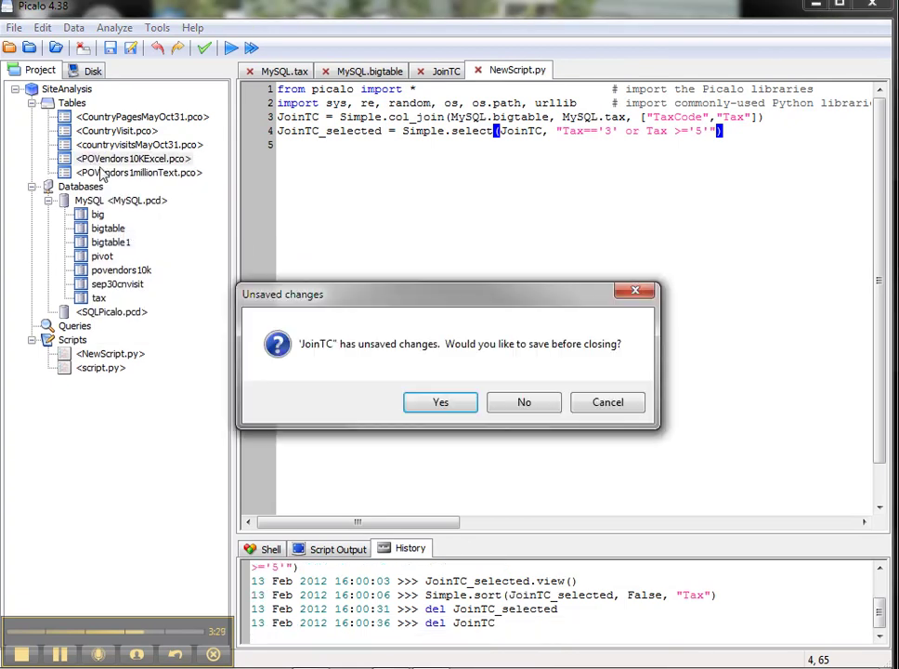
{"action": "left_click", "coordinate": [543, 403]}
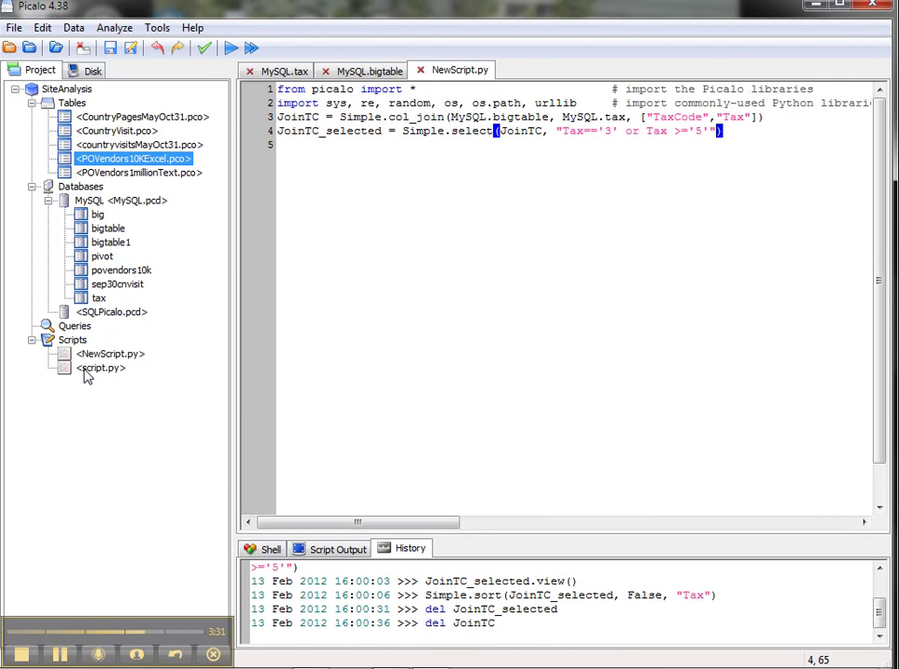
{"action": "left_click", "coordinate": [97, 354]}
Step: Save NewScript.py and run it as a script to rebuild both tables
{"action": "left_click", "coordinate": [14, 27]}
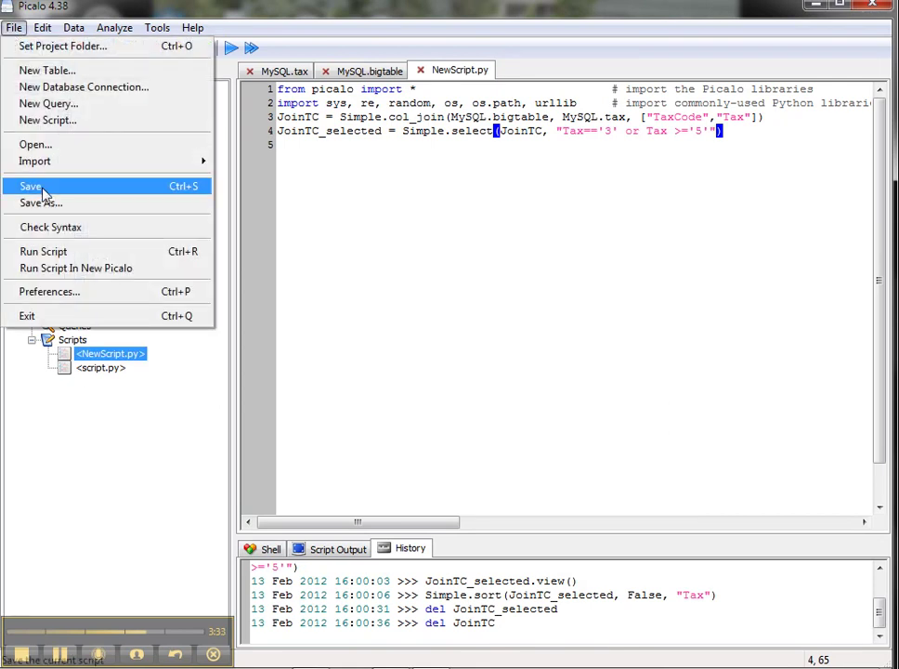
{"action": "left_click", "coordinate": [51, 252]}
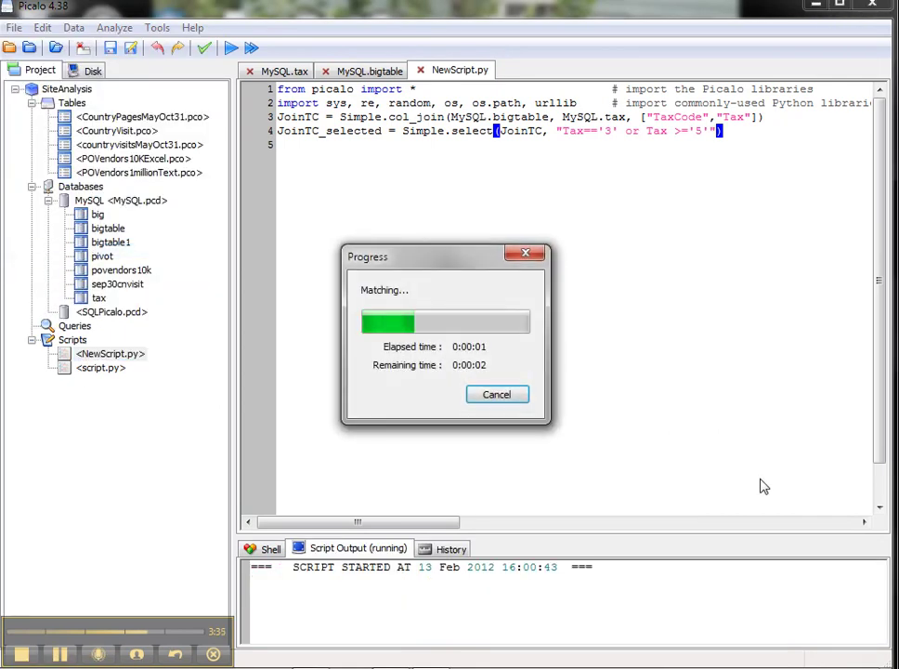